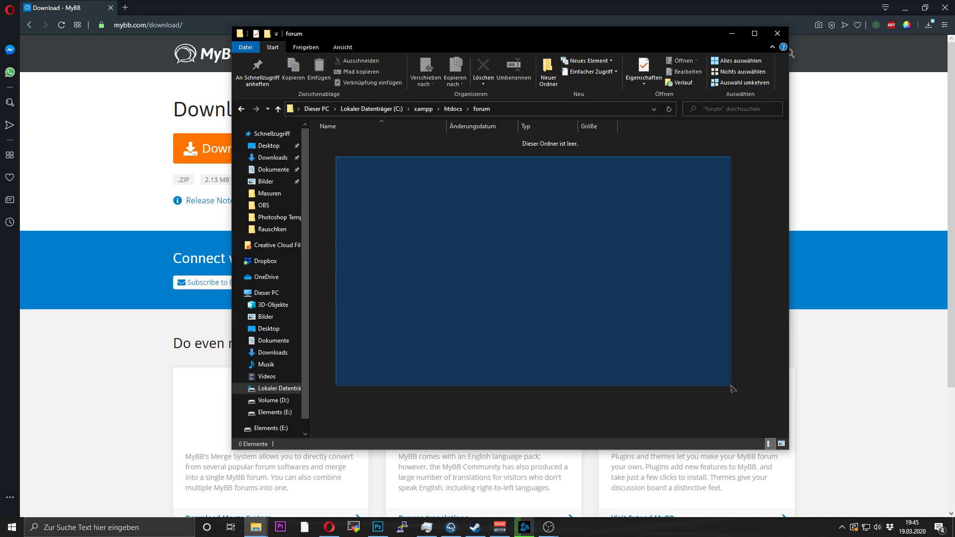
- Show the empty C:\xampp\htdocs\forum folder in a narrower Explorer window and launch XAMPP Control Panel
{"action": "left_click_drag", "start_coordinate": [708, 366], "coordinate": [397, 193]}
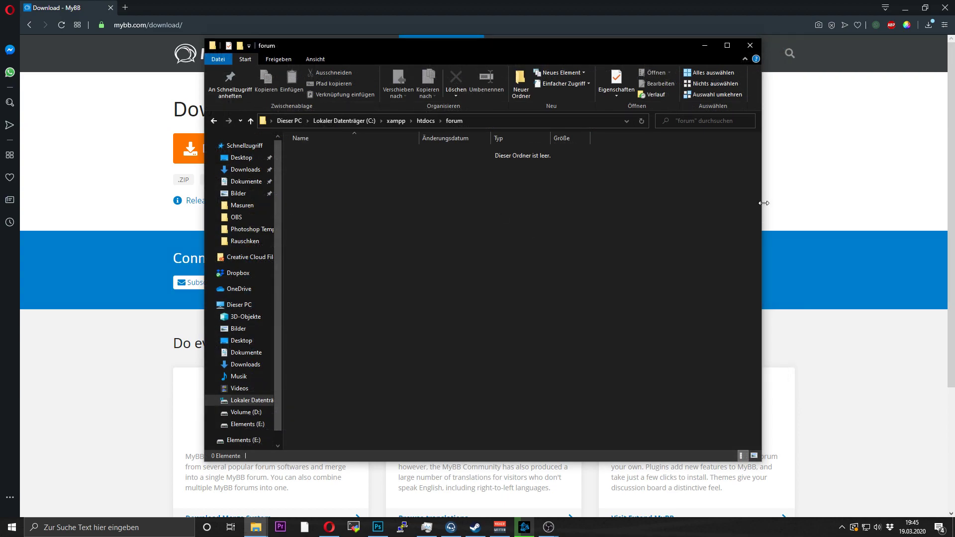
{"action": "left_click_drag", "start_coordinate": [764, 203], "coordinate": [707, 199]}
{"action": "left_click_drag", "start_coordinate": [302, 181], "coordinate": [702, 442]}
{"action": "left_click_drag", "start_coordinate": [291, 155], "coordinate": [703, 448]}
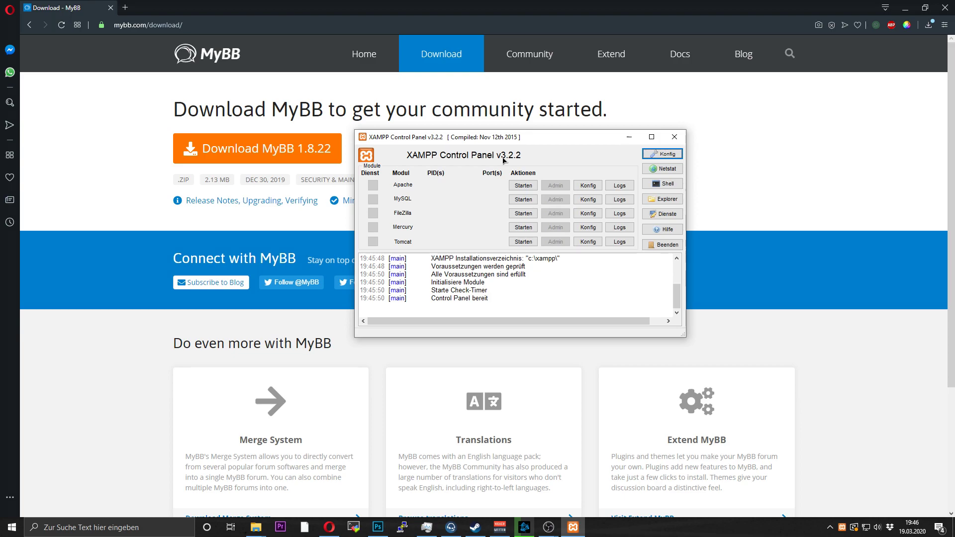
- Move the XAMPP panel up-left and open mybb_1822.zip from Opera's downloads in WinRAR
{"action": "left_click_drag", "start_coordinate": [585, 139], "coordinate": [452, 97]}
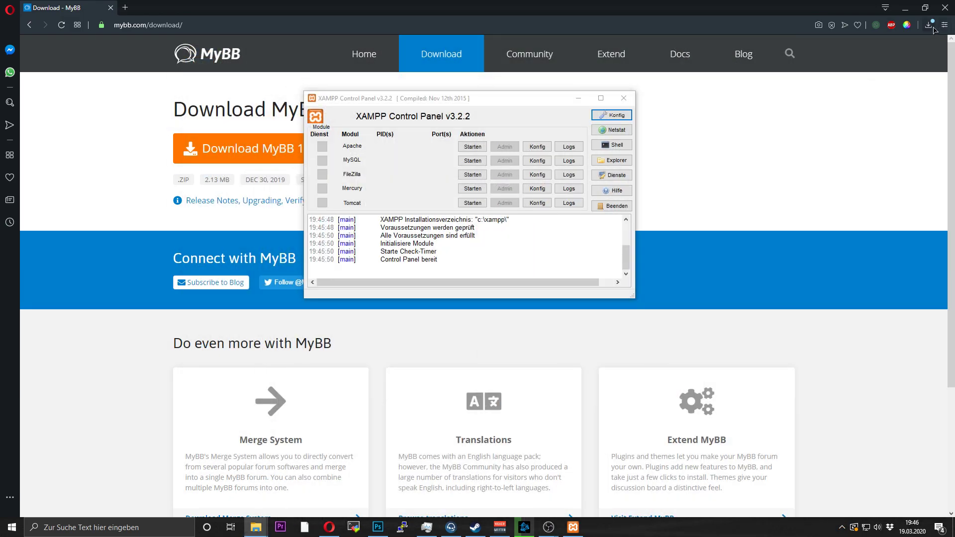
{"action": "left_click", "coordinate": [929, 24]}
{"action": "left_click", "coordinate": [835, 85]}
- Browse into the Upload folder of the mybb_1822.zip archive in WinRAR
{"action": "key", "text": "alt+Tab"}
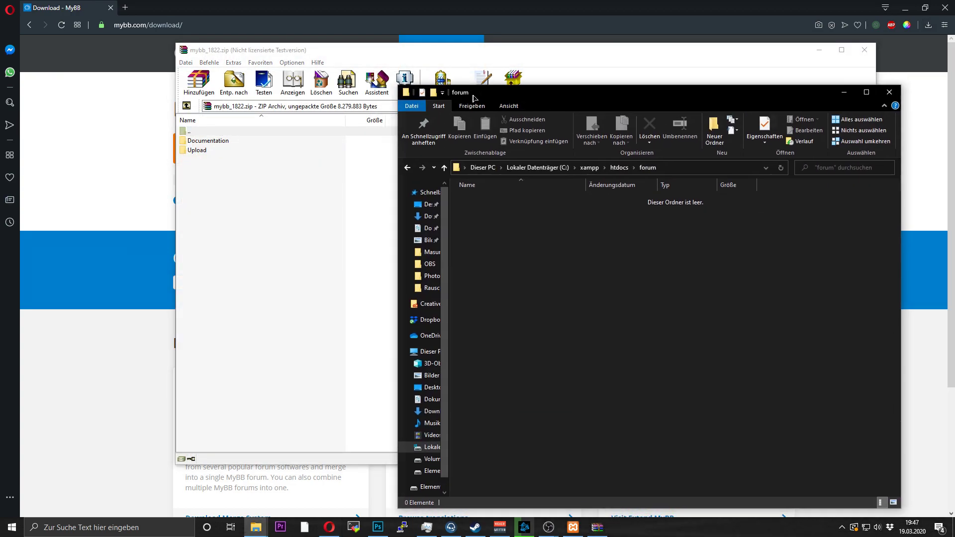
{"action": "double_click", "coordinate": [196, 142]}
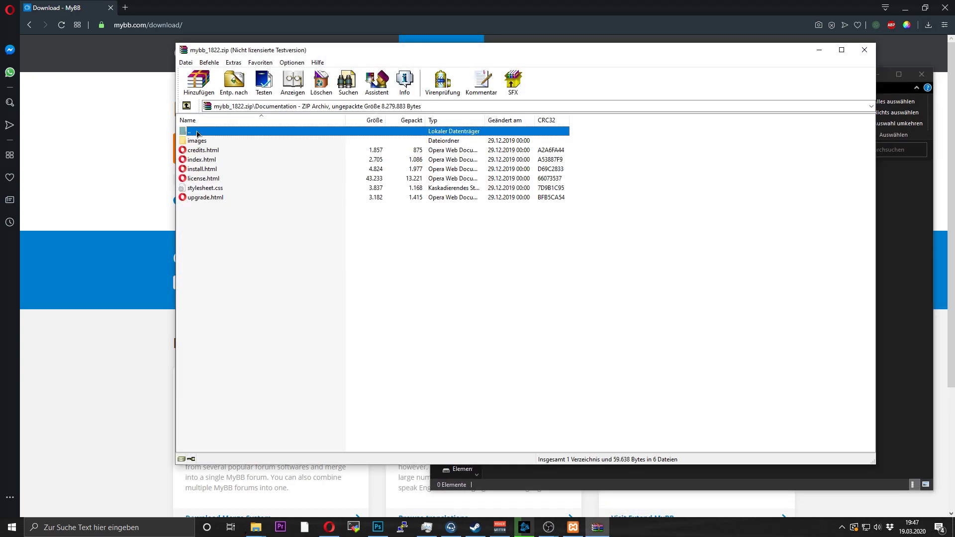
{"action": "double_click", "coordinate": [197, 133]}
{"action": "double_click", "coordinate": [196, 150]}
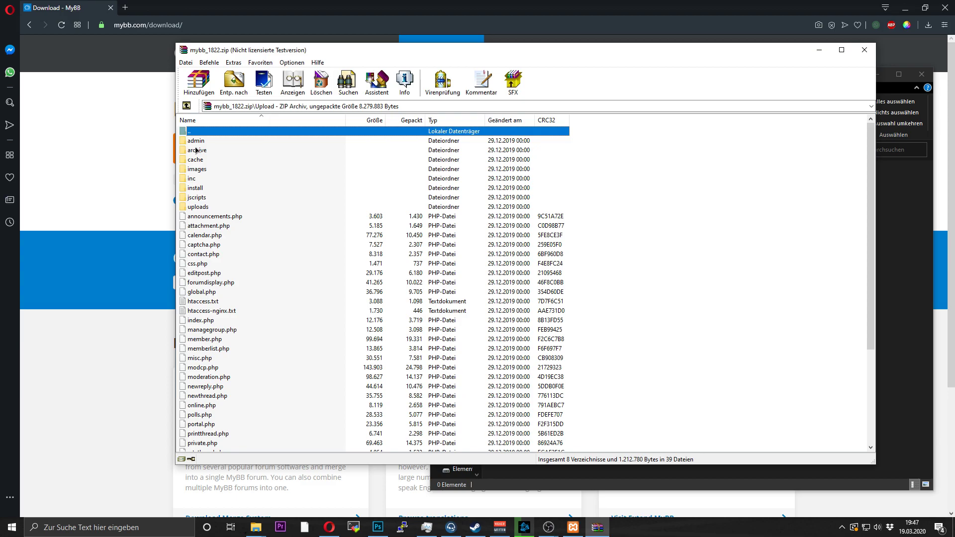
{"action": "left_click_drag", "start_coordinate": [350, 50], "coordinate": [259, 16]}
- Extract all Upload entries into C:\xampp\htdocs\forum, giving it 47 items
{"action": "left_click_drag", "start_coordinate": [508, 114], "coordinate": [219, 432]}
{"action": "left_click_drag", "start_coordinate": [322, 207], "coordinate": [863, 320]}
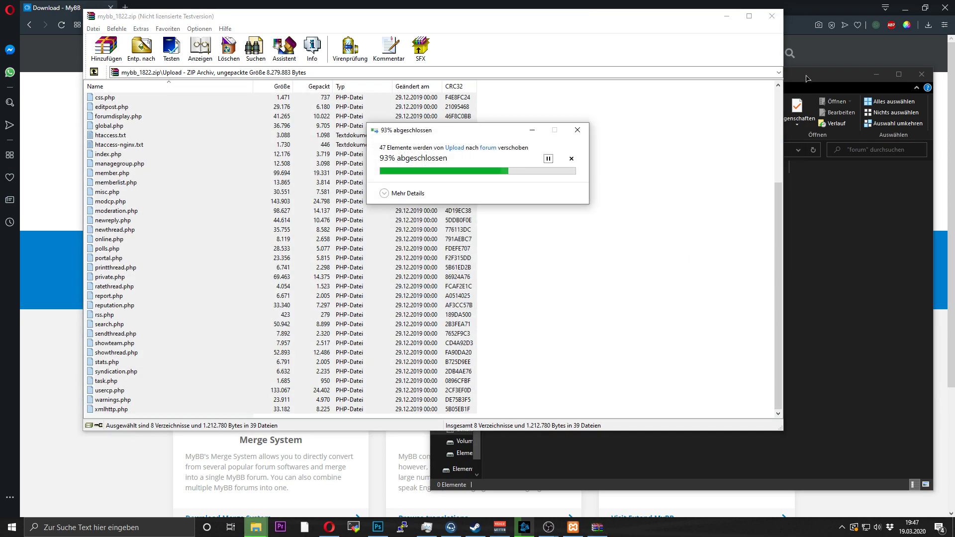
{"action": "left_click_drag", "start_coordinate": [807, 79], "coordinate": [827, 74]}
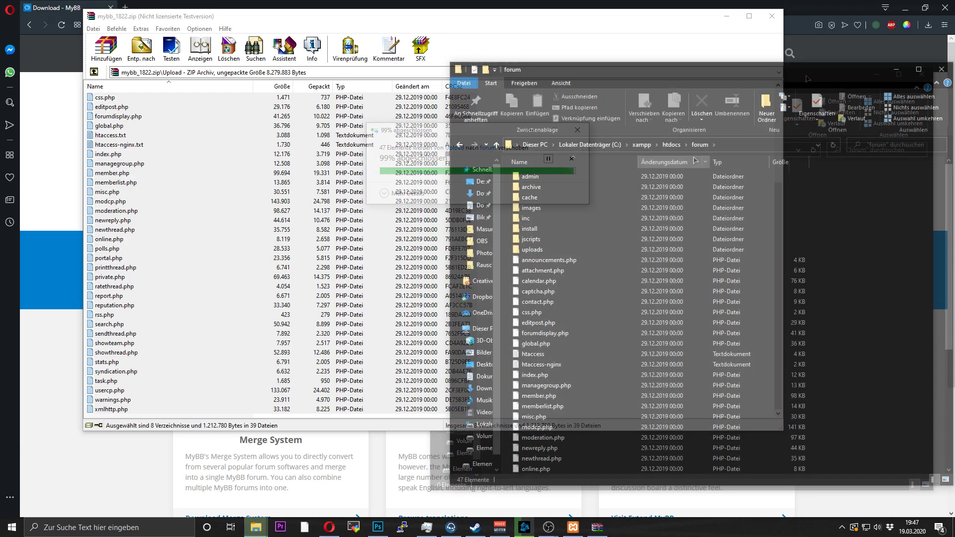
{"action": "left_click", "coordinate": [573, 527]}
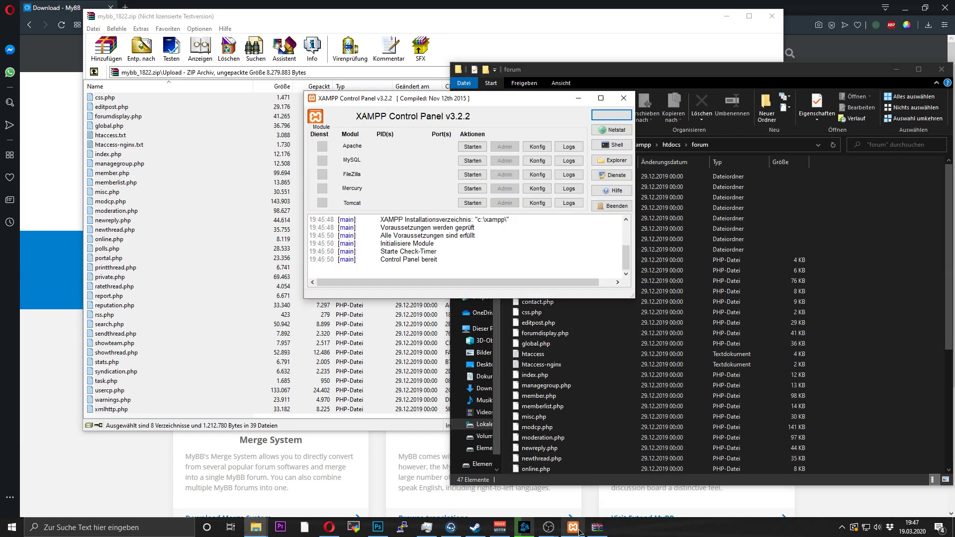
- Start MySQL and Apache, then view the localhost XAMPP dashboard in Opera
{"action": "left_click", "coordinate": [463, 161]}
{"action": "left_click", "coordinate": [470, 146]}
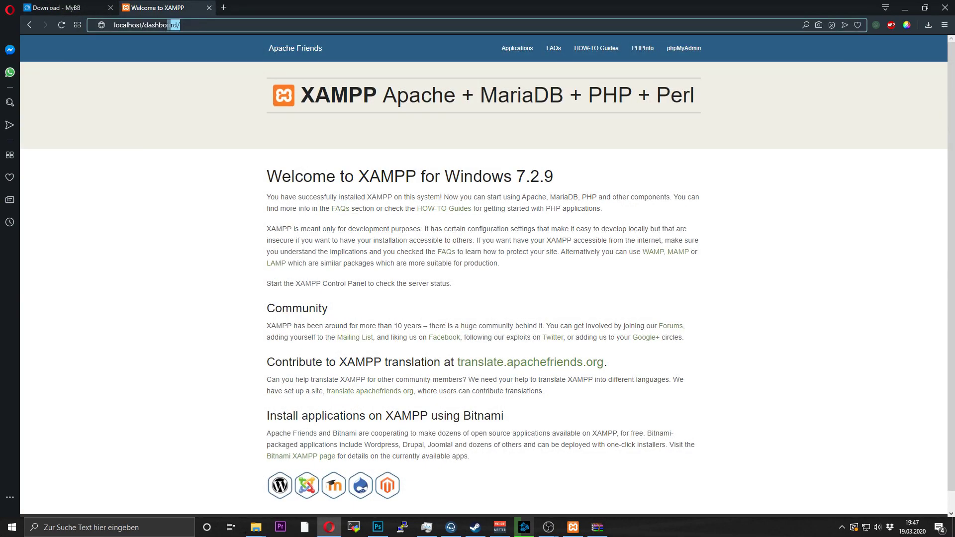
{"action": "left_click_drag", "start_coordinate": [180, 25], "coordinate": [148, 26]}
- Load localhost/forum and continue past the MyBB installer's Welcome page
{"action": "type", "text": "forum"}
{"action": "key", "text": "Return"}
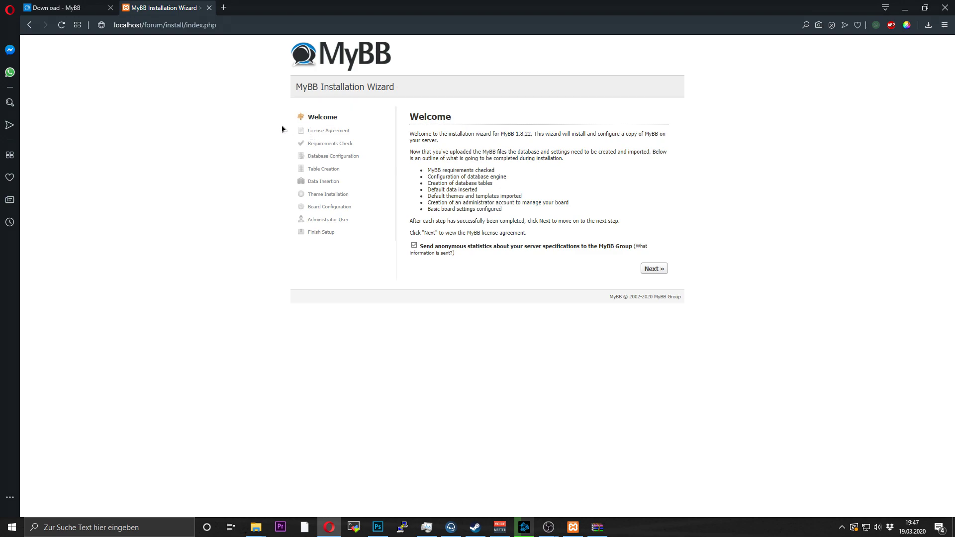
{"action": "left_click_drag", "start_coordinate": [515, 271], "coordinate": [625, 234]}
{"action": "left_click", "coordinate": [409, 118]}
{"action": "left_click", "coordinate": [629, 235]}
{"action": "left_click", "coordinate": [648, 270]}
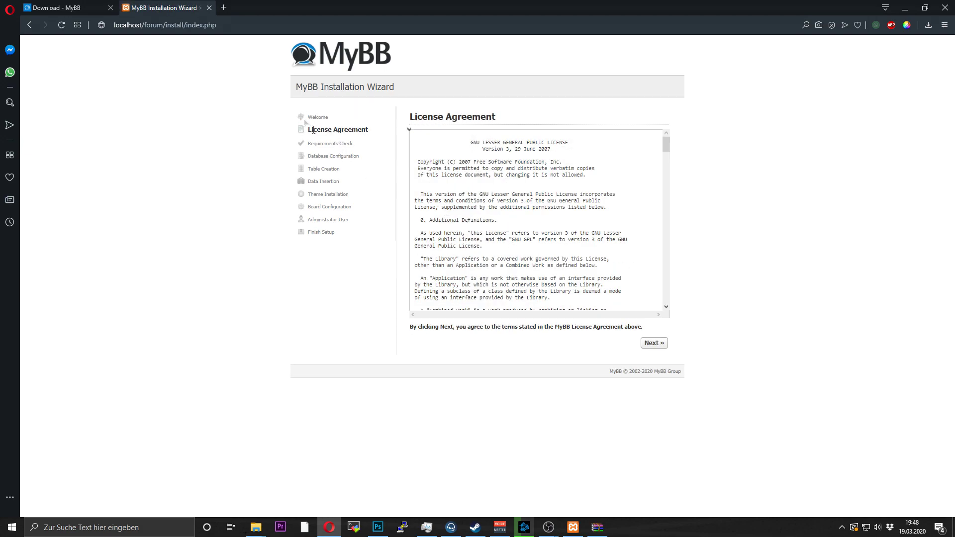
- Scroll through the License Agreement to the end and accept it
{"action": "scroll", "coordinate": [548, 219], "scroll_direction": "down", "scroll_amount": 15}
{"action": "left_click_drag", "start_coordinate": [667, 208], "coordinate": [667, 297]}
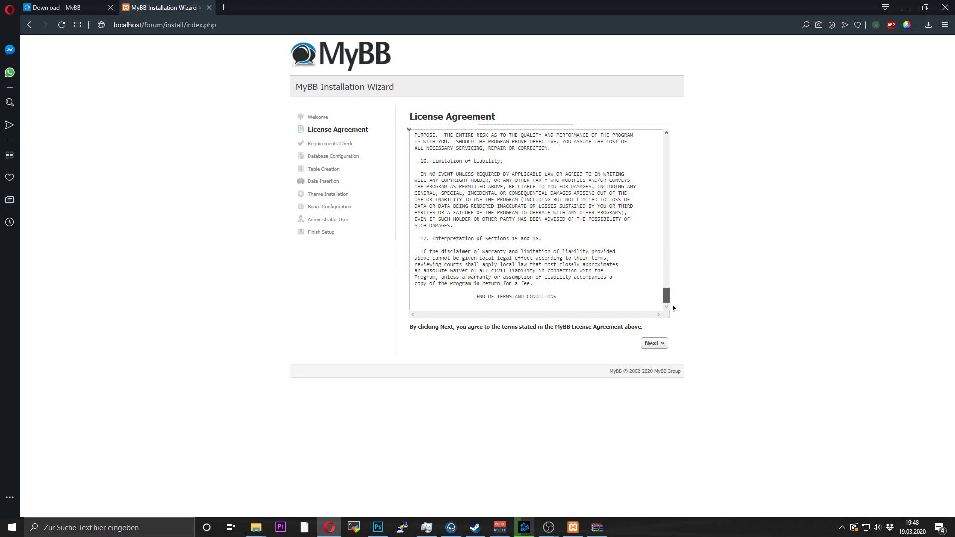
{"action": "left_click", "coordinate": [654, 339]}
- Check that the configuration file and cache directory rows both show Writable
{"action": "left_click_drag", "start_coordinate": [423, 193], "coordinate": [497, 230]}
{"action": "left_click", "coordinate": [591, 267]}
{"action": "left_click", "coordinate": [424, 229]}
{"action": "left_click", "coordinate": [517, 232]}
{"action": "triple_click", "coordinate": [516, 232]}
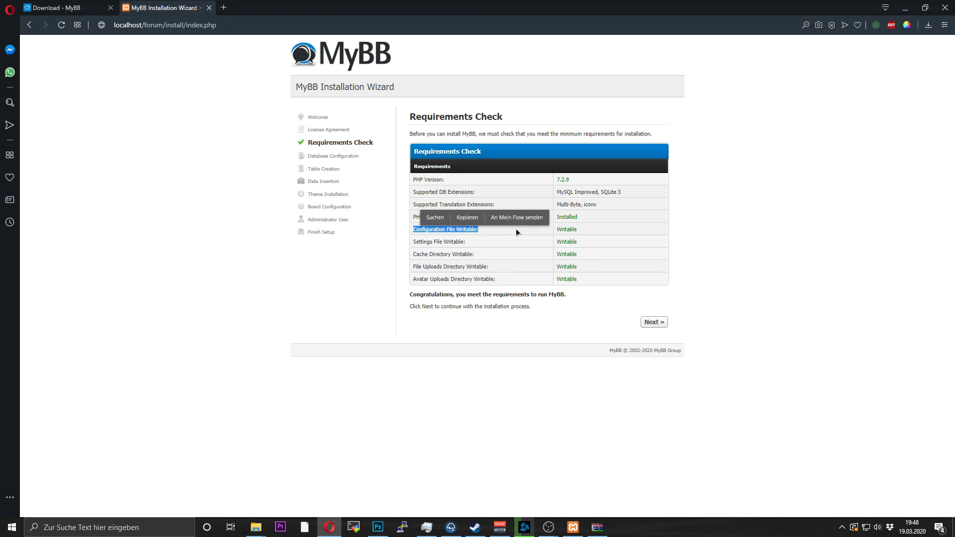
{"action": "left_click", "coordinate": [517, 233]}
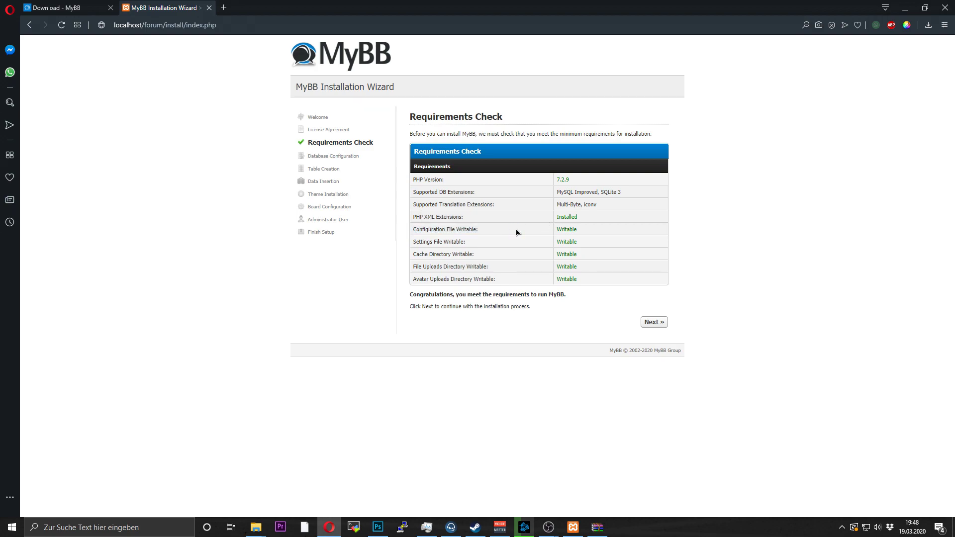
{"action": "double_click", "coordinate": [576, 229]}
{"action": "left_click", "coordinate": [585, 236]}
{"action": "left_click_drag", "start_coordinate": [490, 257], "coordinate": [414, 255]}
{"action": "left_click", "coordinate": [430, 254]}
- Move past the Requirements Check to the wizard's database configuration step
{"action": "double_click", "coordinate": [463, 254]}
{"action": "left_click", "coordinate": [475, 260]}
{"action": "left_click", "coordinate": [654, 322]}
- Create a new database named forum in phpMyAdmin
{"action": "left_click", "coordinate": [47, 85]}
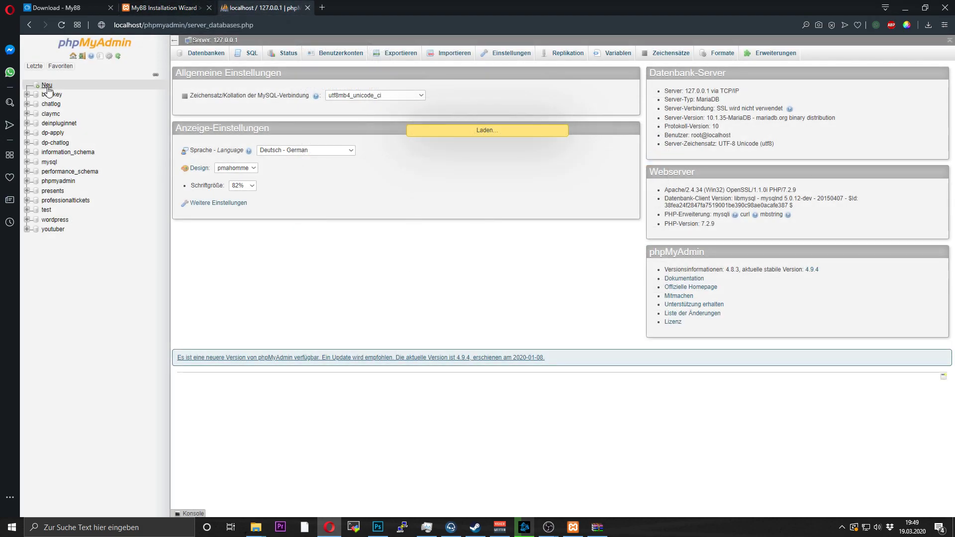
{"action": "left_click", "coordinate": [222, 124]}
{"action": "type", "text": "for"}
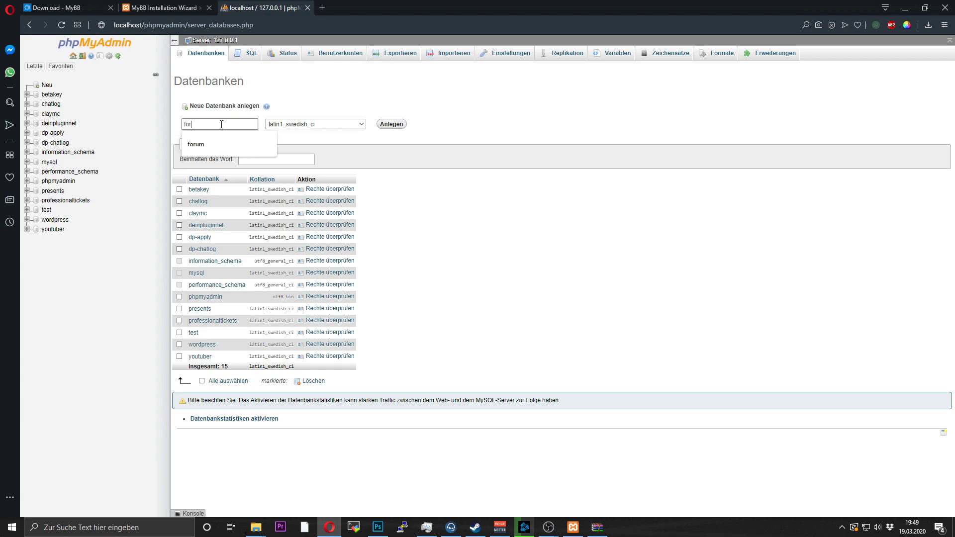
{"action": "type", "text": "um"}
{"action": "left_click", "coordinate": [391, 124]}
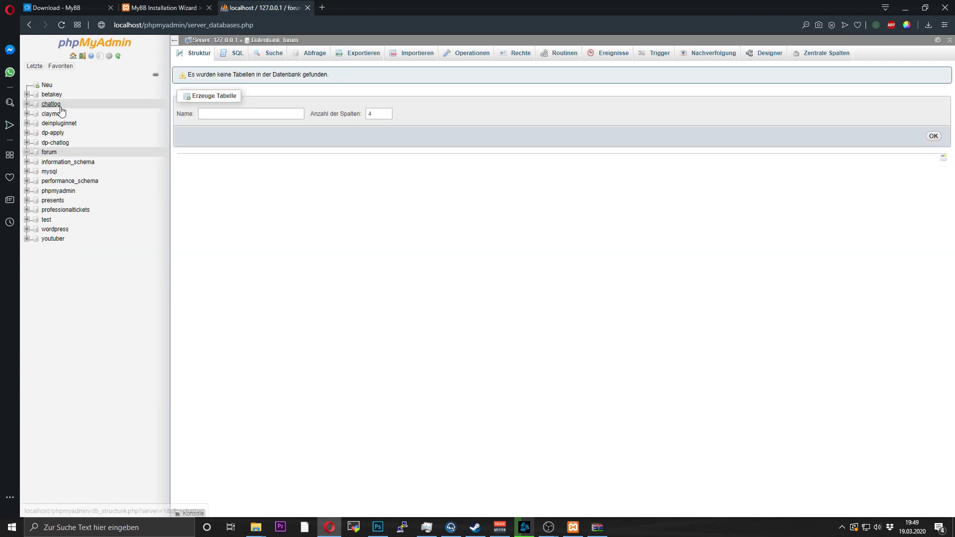
- Enter database username root and database name forum in the wizard and submit
{"action": "left_click", "coordinate": [190, 4]}
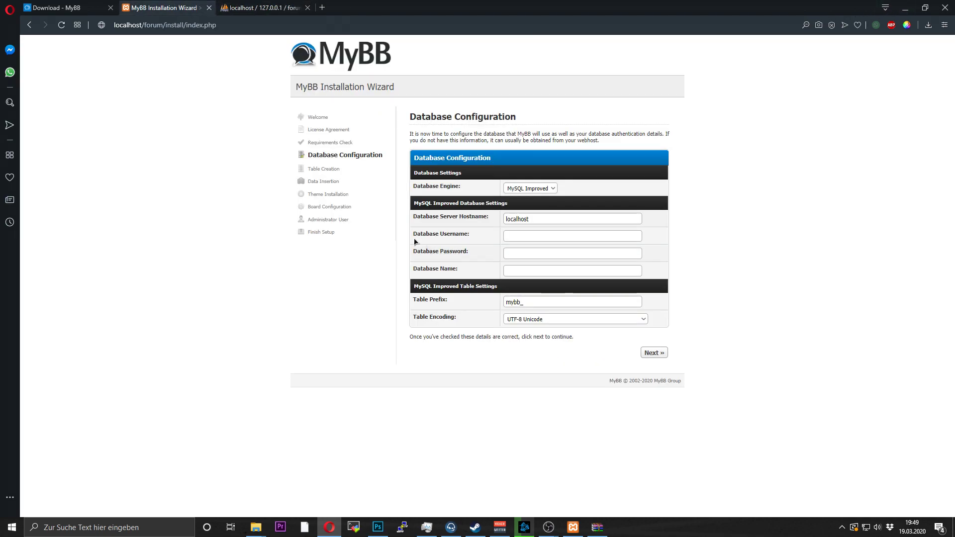
{"action": "left_click", "coordinate": [528, 237]}
{"action": "type", "text": "root"}
{"action": "key", "text": "Tab"}
{"action": "key", "text": "Tab"}
{"action": "type", "text": "forum"}
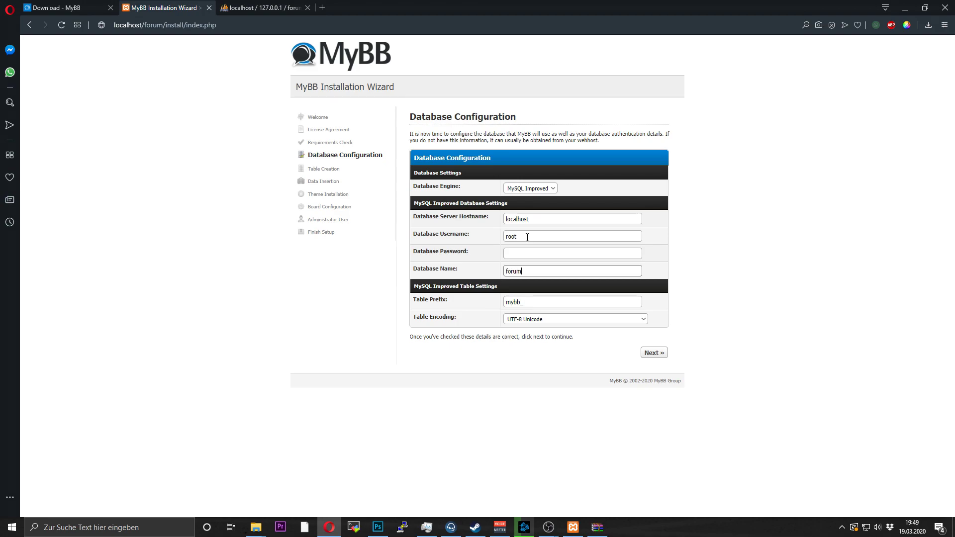
{"action": "key", "text": "Tab"}
{"action": "key", "text": "Return"}
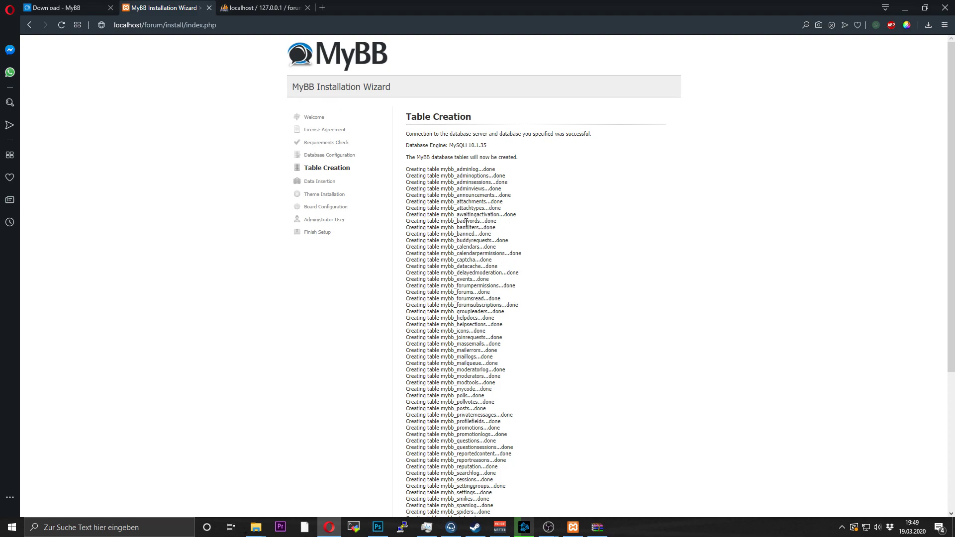
- Review the created mybb_ tables and continue to default data insertion
{"action": "left_click_drag", "start_coordinate": [407, 168], "coordinate": [596, 450]}
{"action": "left_click", "coordinate": [596, 449]}
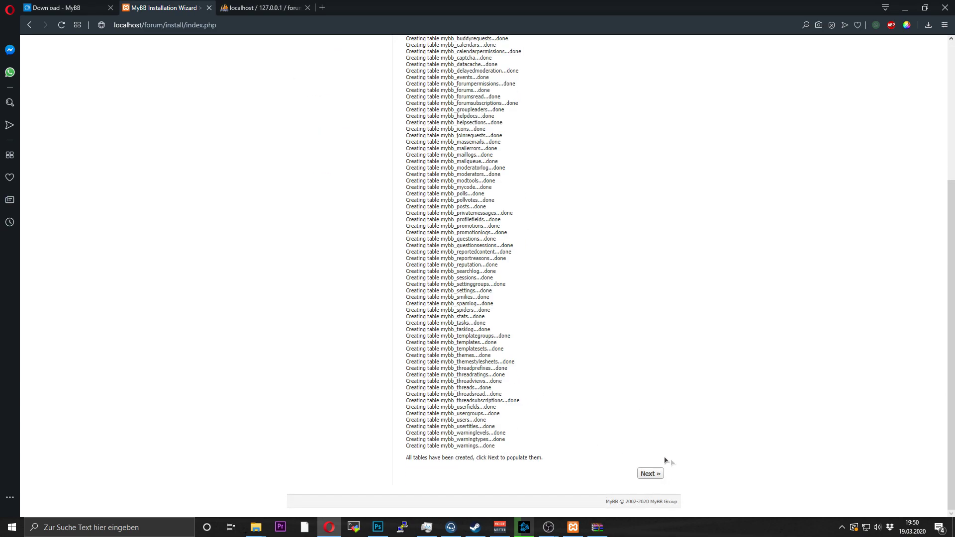
{"action": "left_click", "coordinate": [650, 473]}
- Proceed through data population and theme installation, then select the default forum name Forums
{"action": "left_click_drag", "start_coordinate": [492, 145], "coordinate": [442, 143]}
{"action": "left_click", "coordinate": [654, 168]}
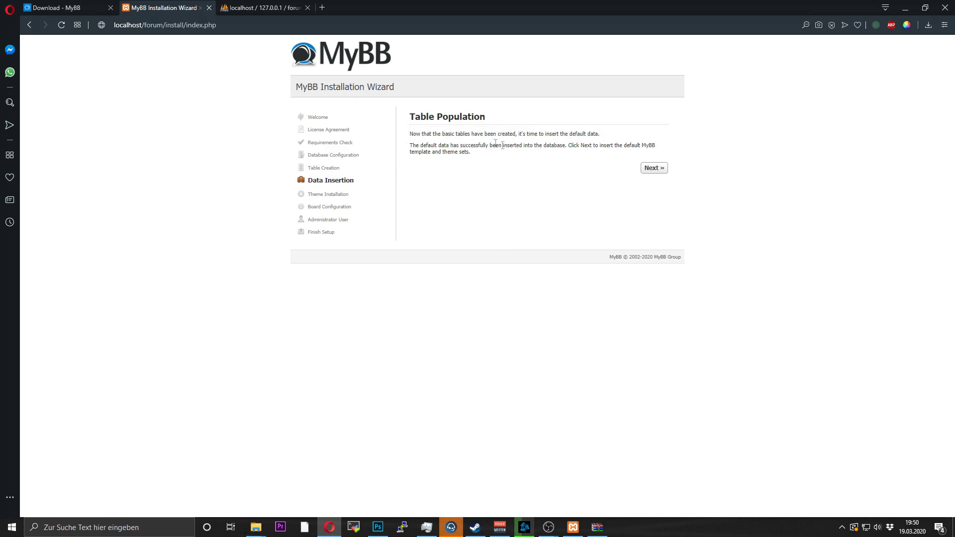
{"action": "left_click", "coordinate": [650, 166]}
{"action": "left_click", "coordinate": [576, 195]}
{"action": "double_click", "coordinate": [568, 197]}
{"action": "left_click", "coordinate": [562, 198]}
- Name the forum WeLoveSpigotPlugins and replace the website name with pasted text
{"action": "double_click", "coordinate": [567, 194]}
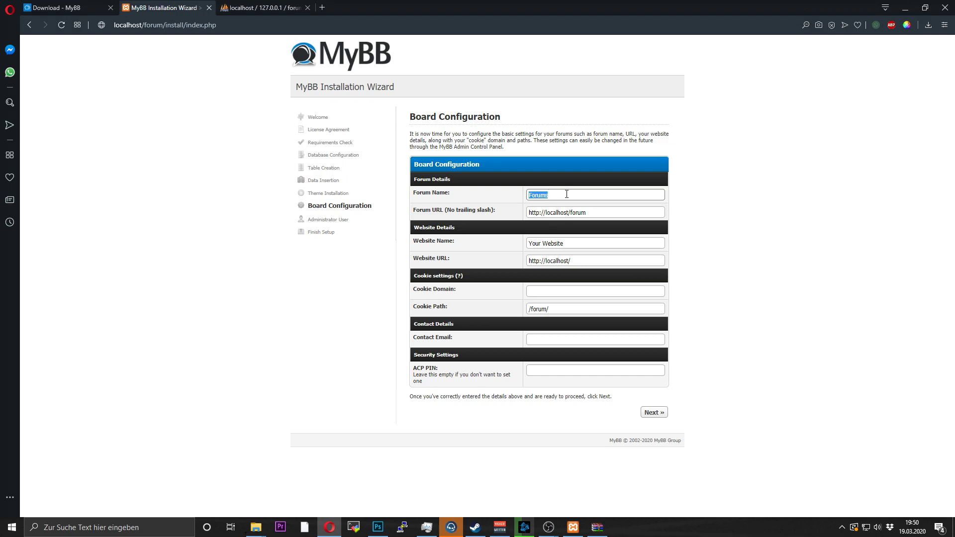
{"action": "type", "text": "WQ"}
{"action": "type", "text": "LoveSpigotMlugins"}
{"action": "key", "text": "Tab"}
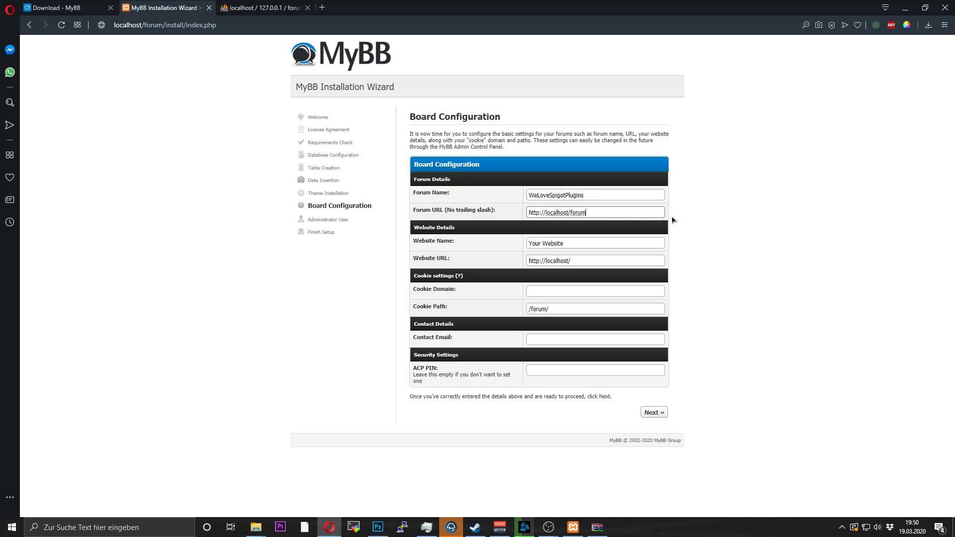
{"action": "left_click", "coordinate": [645, 215]}
{"action": "key", "text": "Tab"}
{"action": "type", "text": "WeLoveSpigotPlugins"}
{"action": "type", "text": "| For"}
- Adjust the Website URL value, narrowing the selection to its trailing slash
{"action": "key", "text": "Tab"}
{"action": "left_click", "coordinate": [590, 260]}
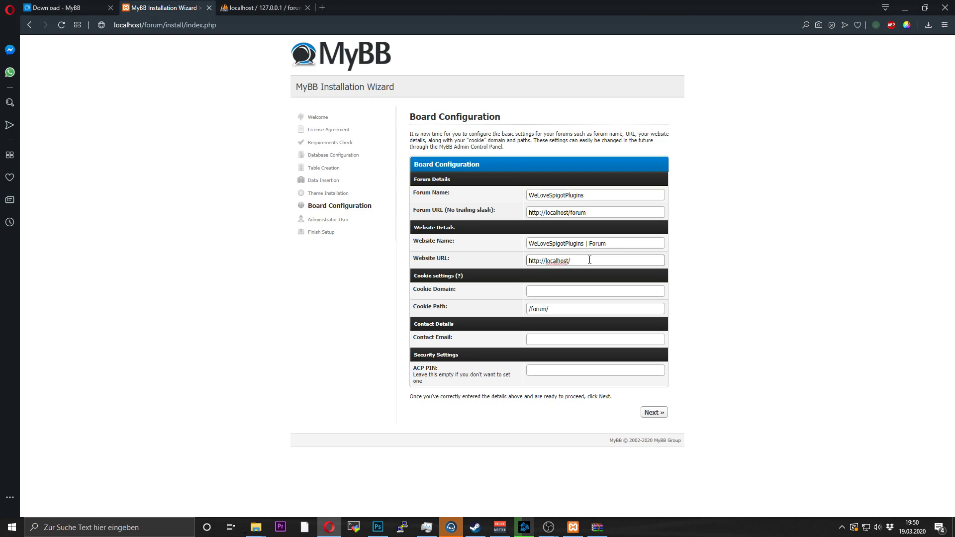
{"action": "key", "text": "shift+Home"}
{"action": "key", "text": "ctrl+shift+Right"}
{"action": "left_click", "coordinate": [590, 260]}
{"action": "key", "text": "shift+Home"}
{"action": "key", "text": "ctrl+shift+Right"}
{"action": "left_click", "coordinate": [590, 260]}
{"action": "key", "text": "ctrl+shift+Left"}
{"action": "key", "text": "shift+Home"}
{"action": "key", "text": "ctrl+shift+Right"}
{"action": "key", "text": "ctrl+shift+Right"}
{"action": "left_click", "coordinate": [588, 291]}
- Paste the contact e-mail address, fill in the ACP PIN, and save the board settings
{"action": "left_click", "coordinate": [553, 309]}
{"action": "left_click", "coordinate": [547, 338]}
{"action": "key", "text": "ctrl+v"}
{"action": "triple_click", "coordinate": [416, 372]}
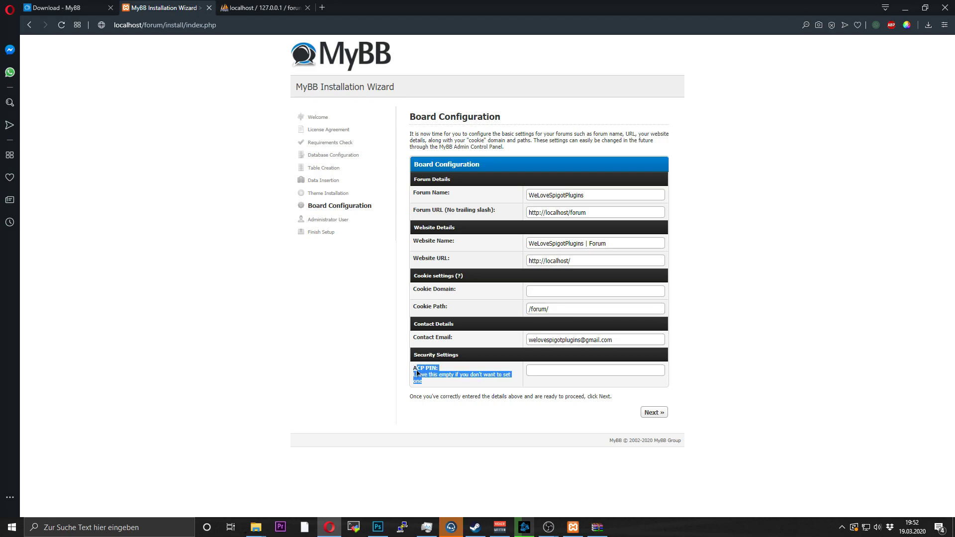
{"action": "left_click", "coordinate": [417, 373]}
{"action": "left_click", "coordinate": [542, 371]}
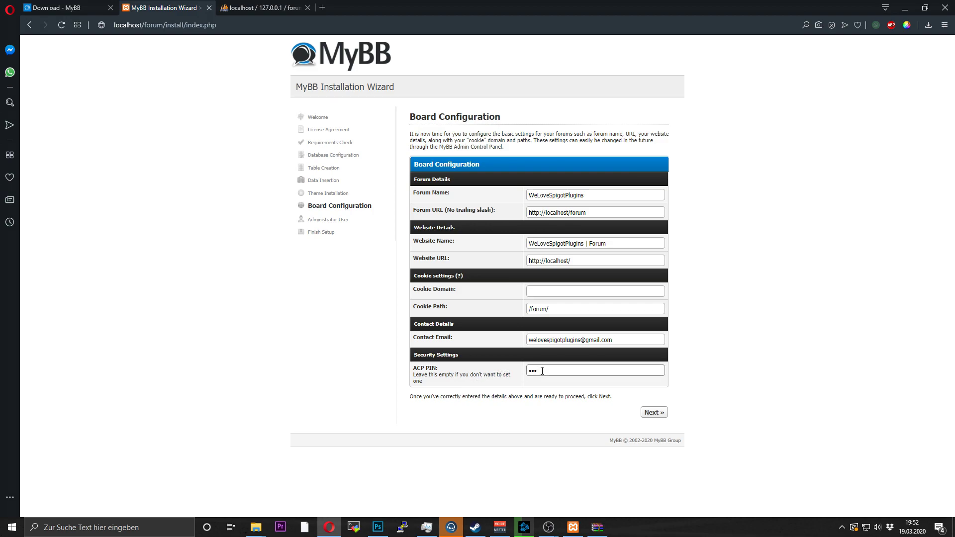
{"action": "left_click", "coordinate": [654, 413]}
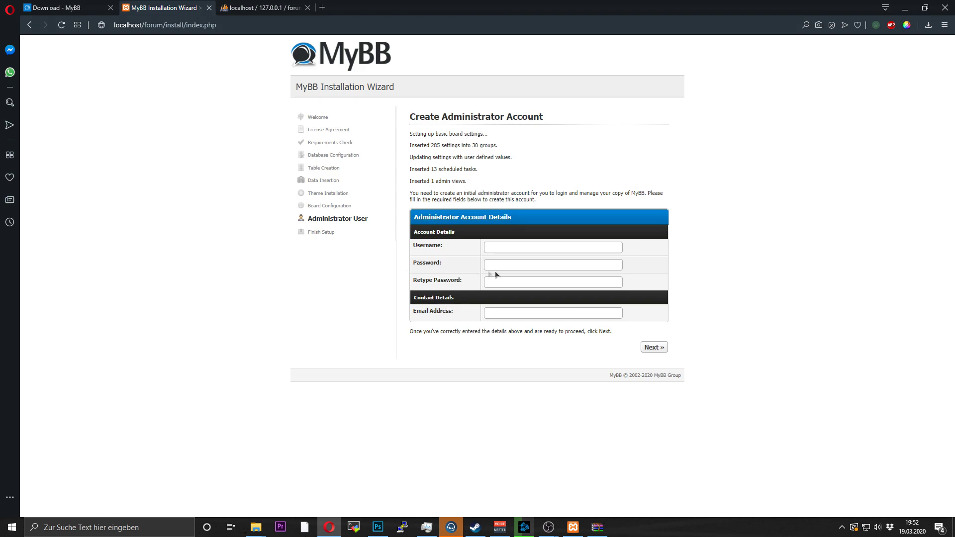
- Fill in the administrator account: username, the password entered twice, and an e-mail address
{"action": "left_click", "coordinate": [497, 247]}
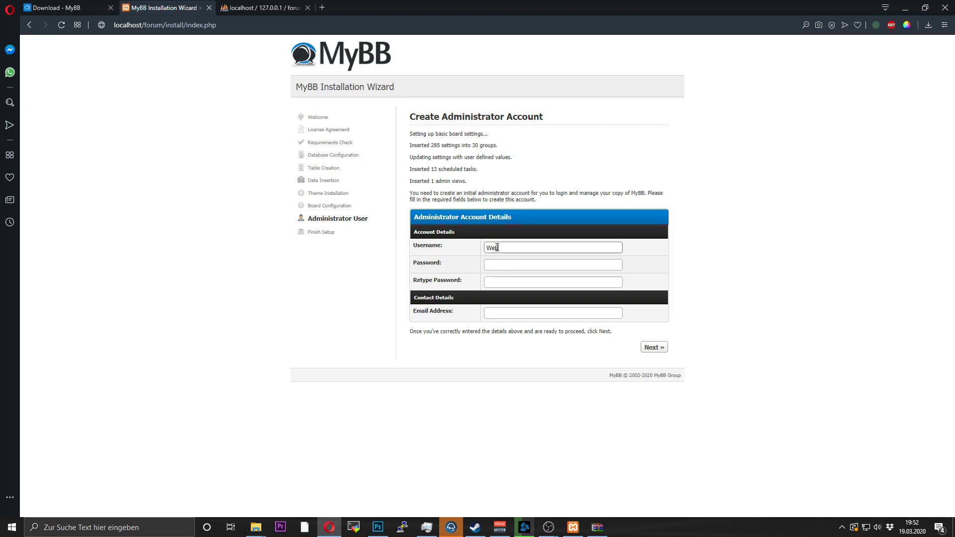
{"action": "key", "text": "Tab"}
{"action": "type", "text": "123"}
{"action": "key", "text": "Tab"}
{"action": "type", "text": "12"}
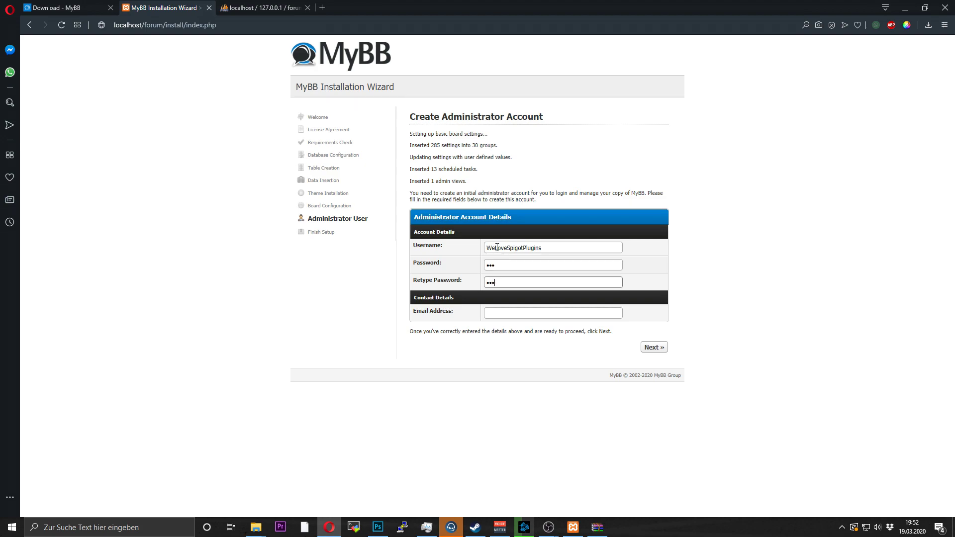
{"action": "key", "text": "Tab"}
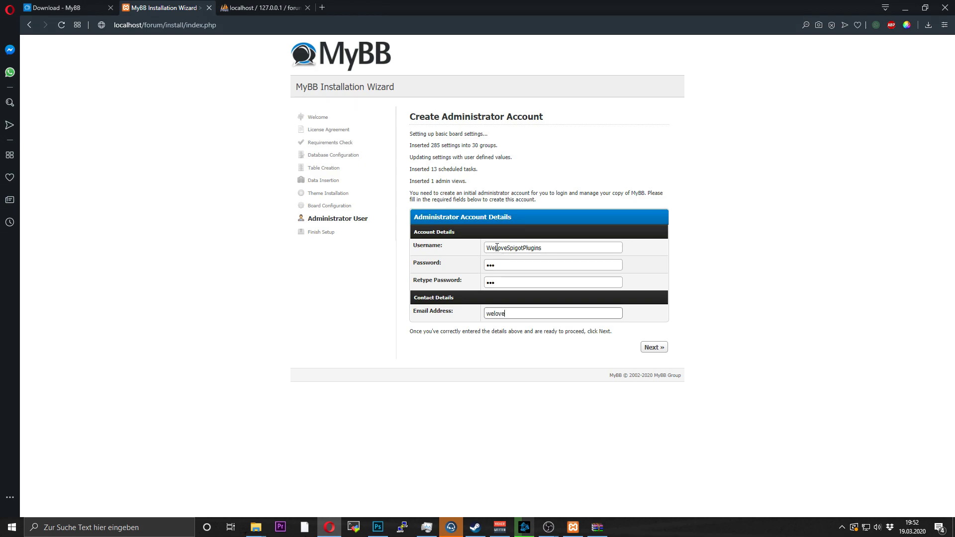
- Submit the administrator account details to complete the installation
{"action": "key", "text": "Return"}
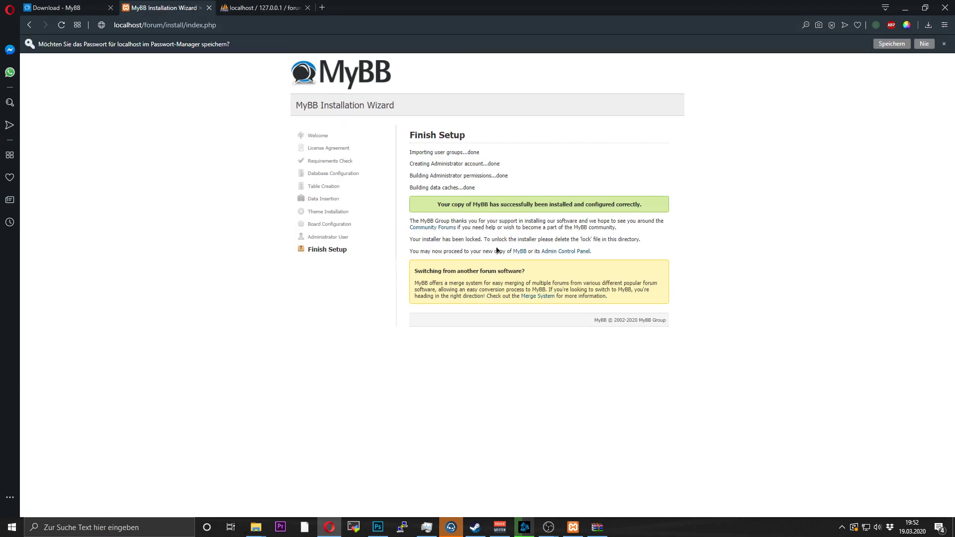
{"action": "left_click_drag", "start_coordinate": [413, 138], "coordinate": [683, 231]}
{"action": "left_click", "coordinate": [683, 232]}
- Go to the new forum at localhost/forum
{"action": "left_click_drag", "start_coordinate": [416, 273], "coordinate": [624, 281]}
{"action": "left_click", "coordinate": [338, 227]}
{"action": "key", "text": "ctrl+l"}
{"action": "key", "text": "Return"}
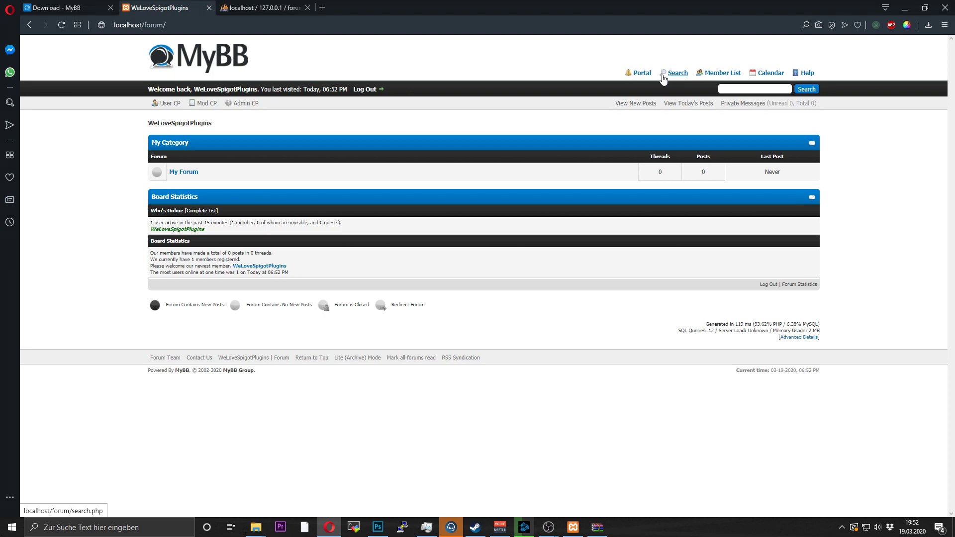
- Open the My Forum board
{"action": "left_click", "coordinate": [180, 173]}
{"action": "left_click_drag", "start_coordinate": [716, 145], "coordinate": [421, 164]}
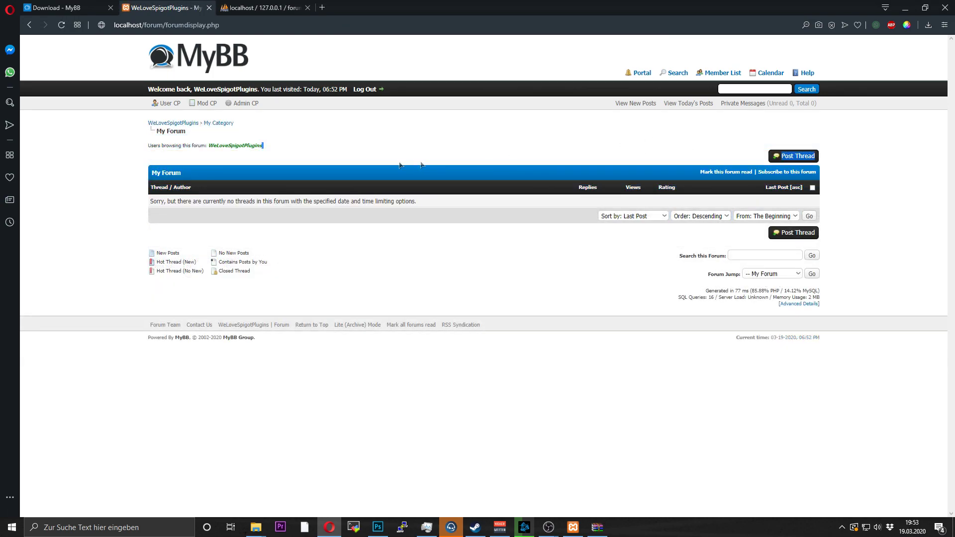
{"action": "left_click_drag", "start_coordinate": [197, 152], "coordinate": [126, 119]}
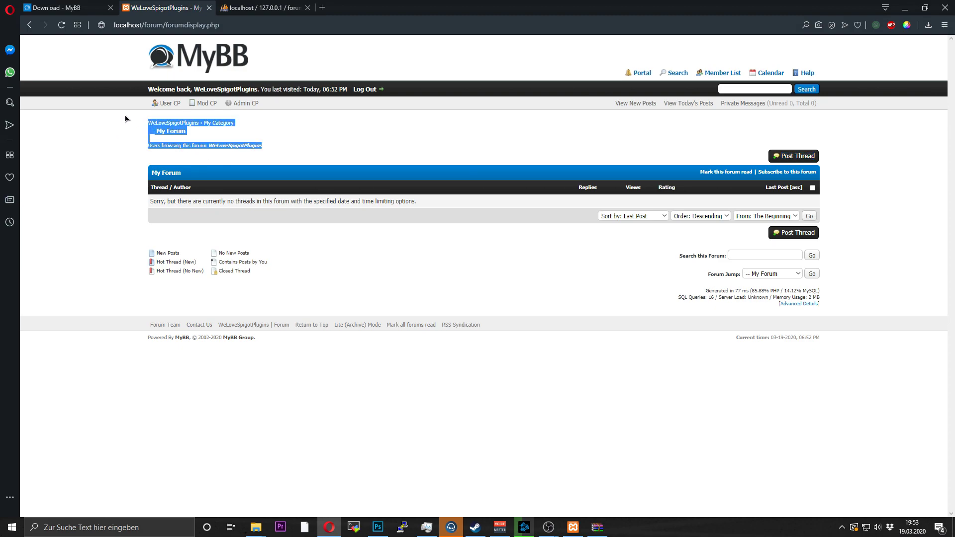
{"action": "left_click", "coordinate": [127, 129]}
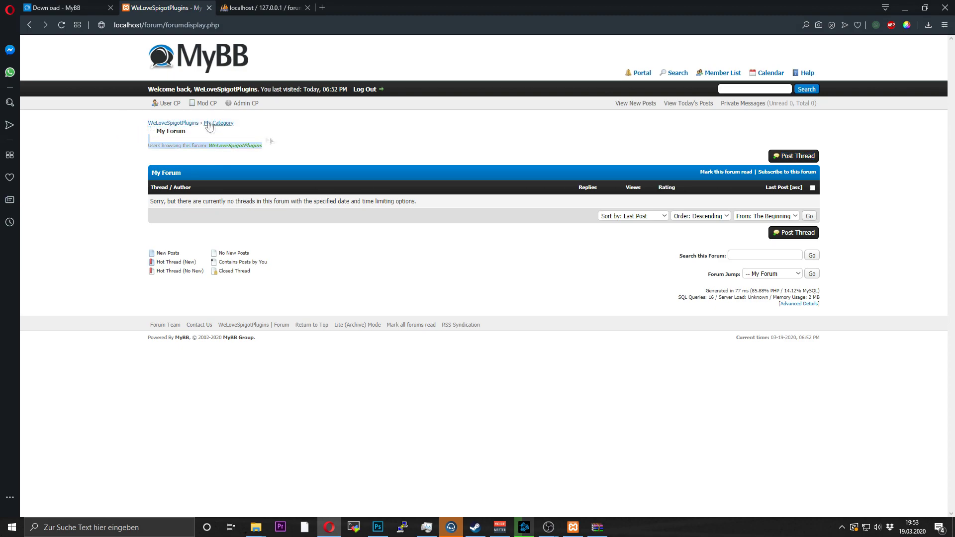
- Log into the Admin CP with the admin username, password and secret PIN
{"action": "left_click", "coordinate": [242, 106]}
{"action": "type", "text": "WeLoveSpigotPlugins"}
{"action": "key", "text": "Tab"}
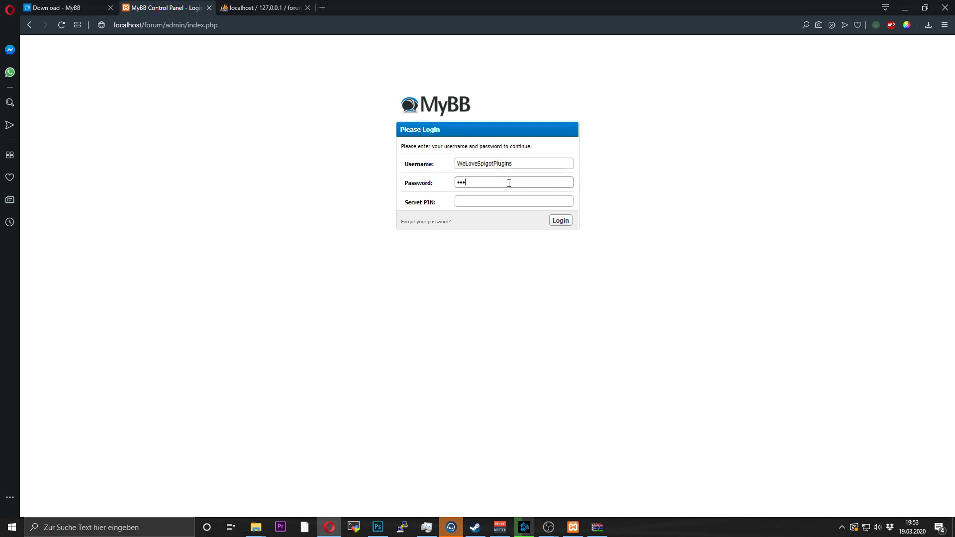
{"action": "left_click", "coordinate": [495, 206]}
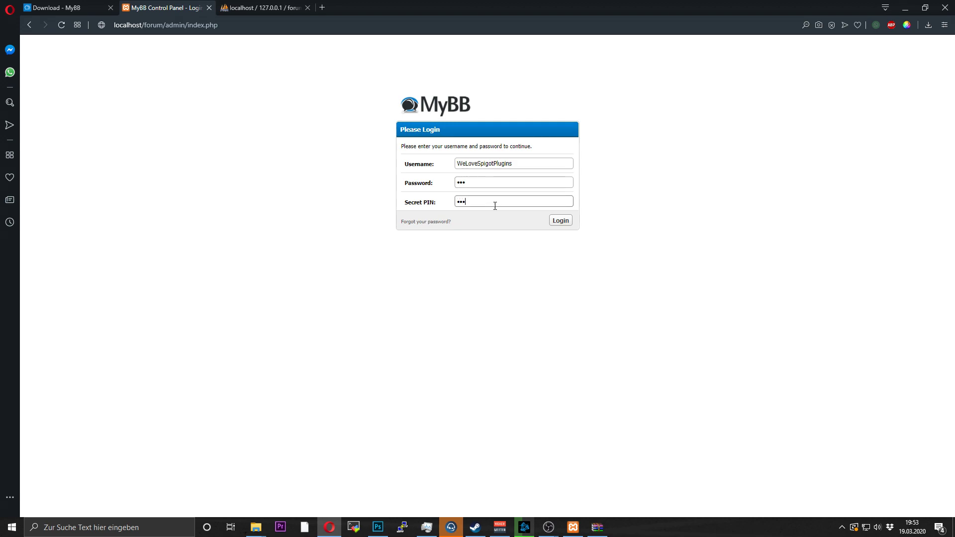
{"action": "left_click", "coordinate": [561, 221]}
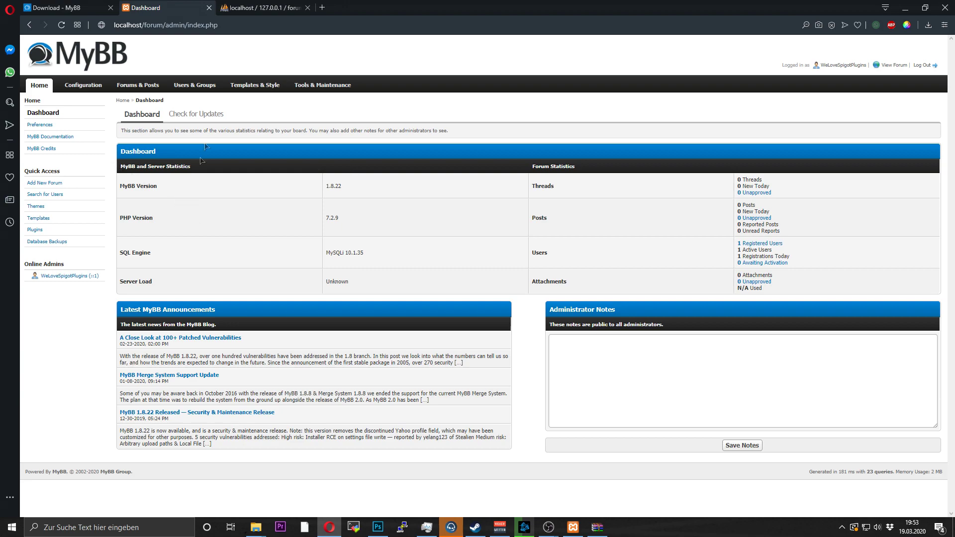
- Open Templates & Style > Browse Themes to list the available online themes
{"action": "left_click", "coordinate": [234, 85]}
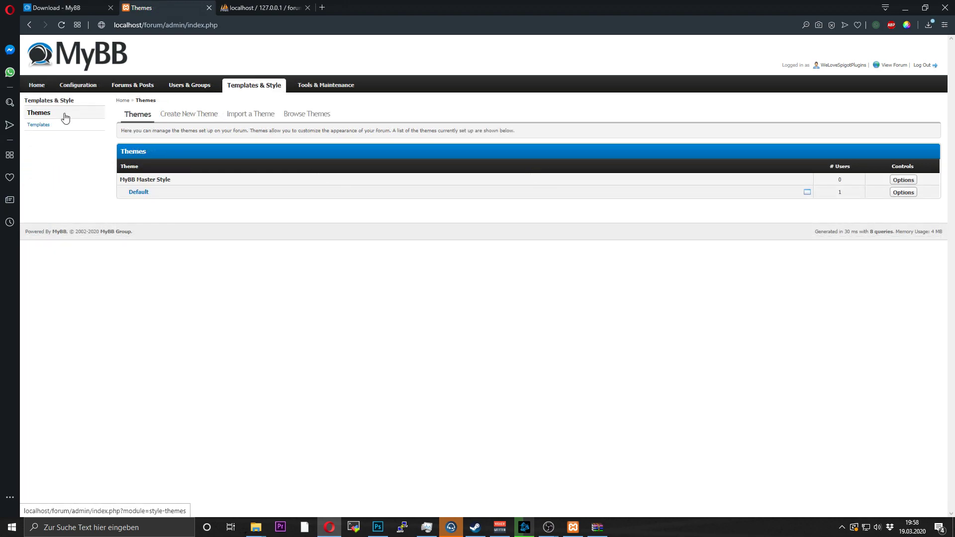
{"action": "left_click", "coordinate": [300, 114]}
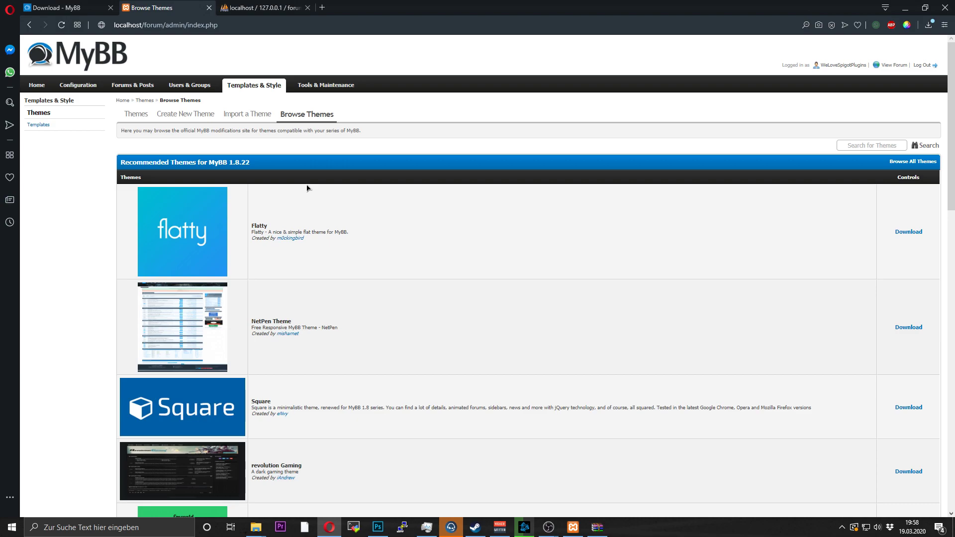
{"action": "scroll", "coordinate": [309, 197], "scroll_direction": "down", "scroll_amount": 7}
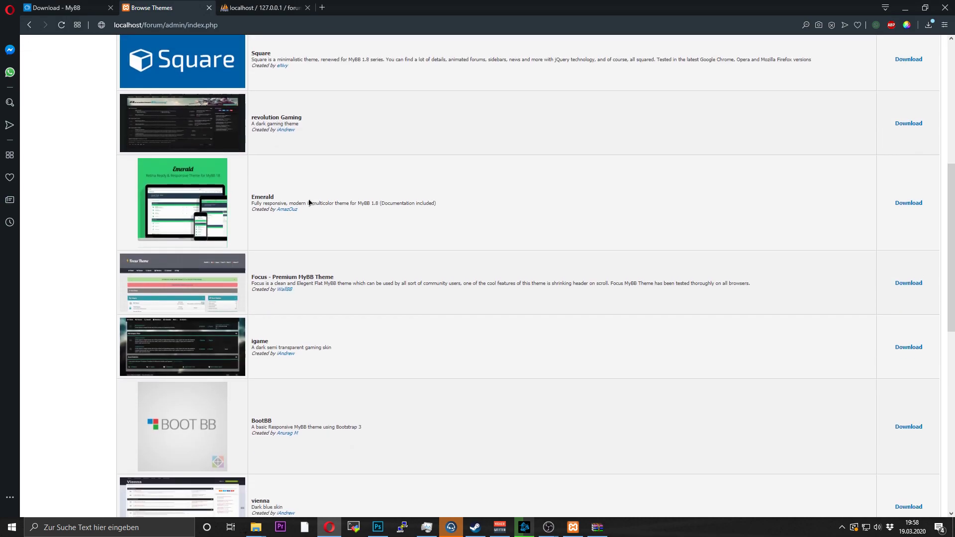
{"action": "scroll", "coordinate": [309, 202], "scroll_direction": "down", "scroll_amount": 10}
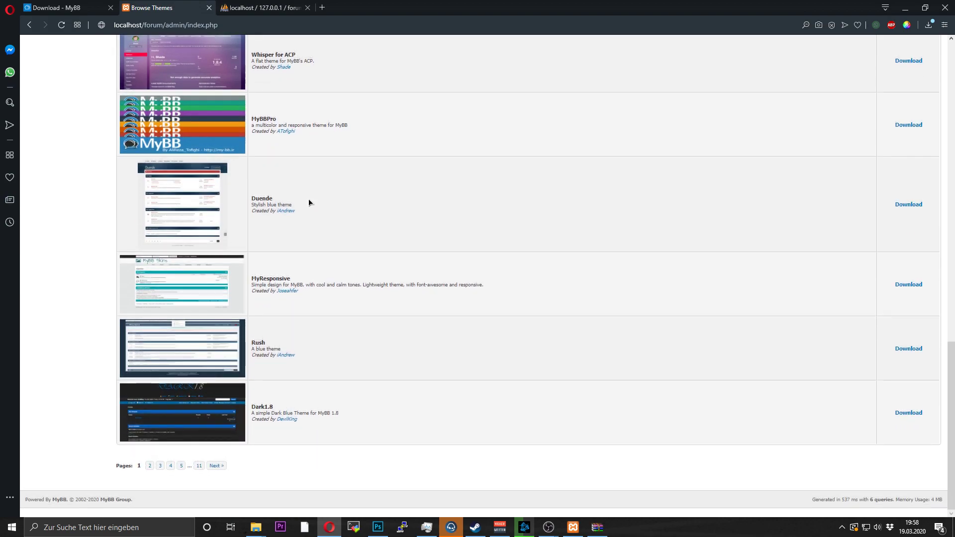
- Page through the theme results to page 2 and back to page 1
{"action": "left_click", "coordinate": [170, 465]}
{"action": "scroll", "coordinate": [266, 364], "scroll_direction": "down", "scroll_amount": 15}
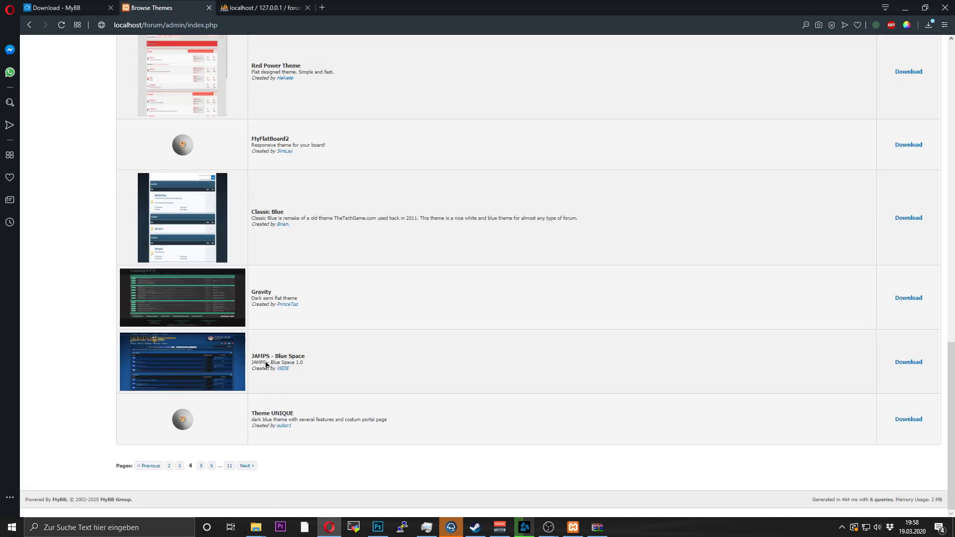
{"action": "left_click", "coordinate": [168, 467]}
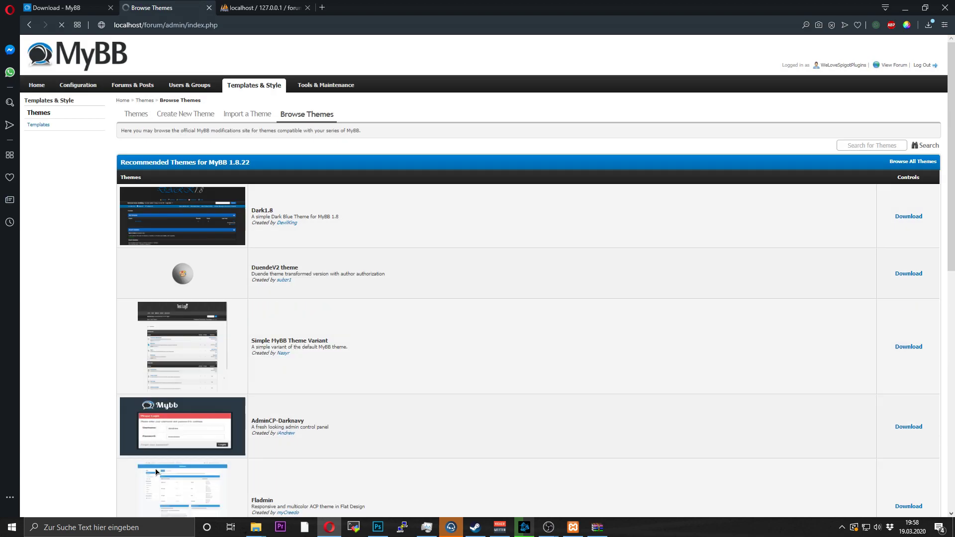
{"action": "scroll", "coordinate": [166, 319], "scroll_direction": "down", "scroll_amount": 4}
{"action": "right_click", "coordinate": [167, 320]}
{"action": "left_click", "coordinate": [94, 298]}
{"action": "scroll", "coordinate": [94, 299], "scroll_direction": "down", "scroll_amount": 10}
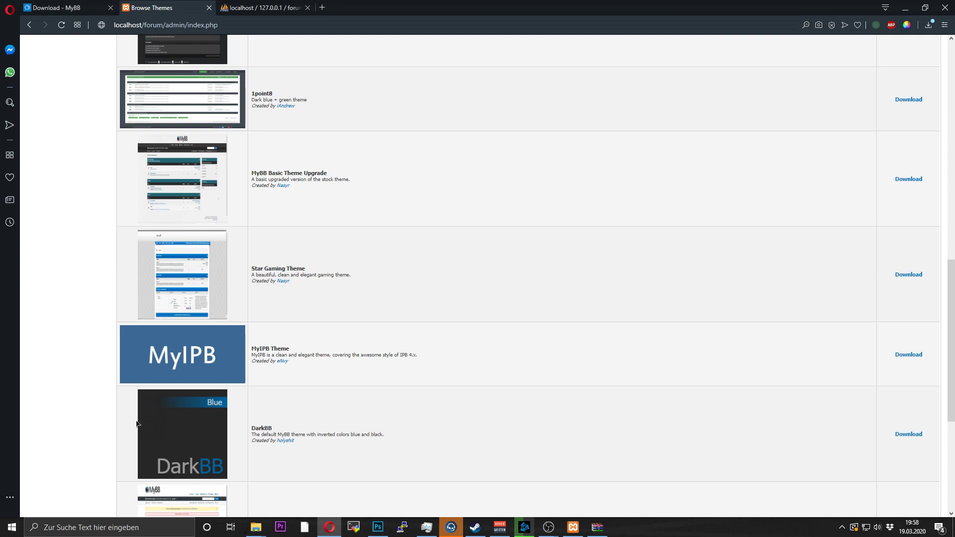
{"action": "left_click", "coordinate": [169, 465]}
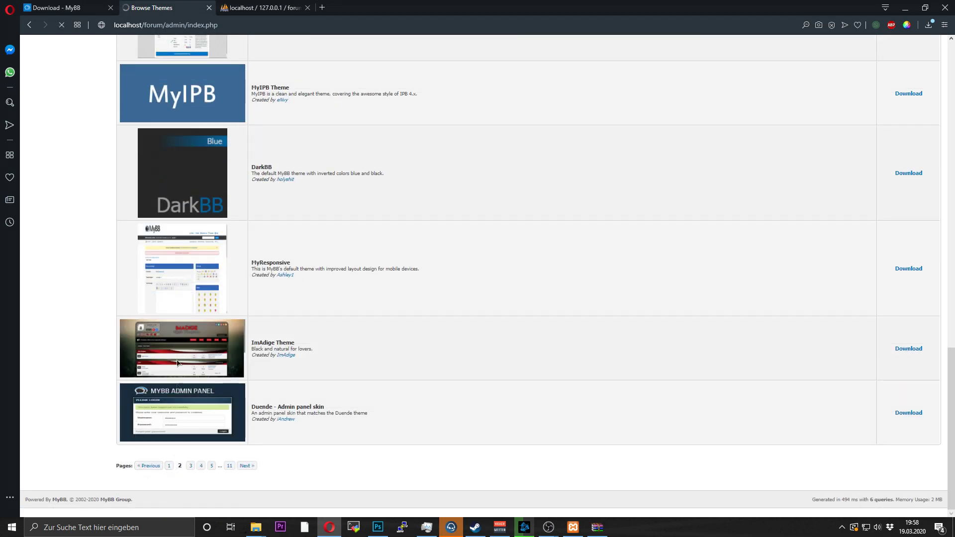
{"action": "scroll", "coordinate": [203, 273], "scroll_direction": "down", "scroll_amount": 6}
{"action": "scroll", "coordinate": [248, 291], "scroll_direction": "up", "scroll_amount": 1}
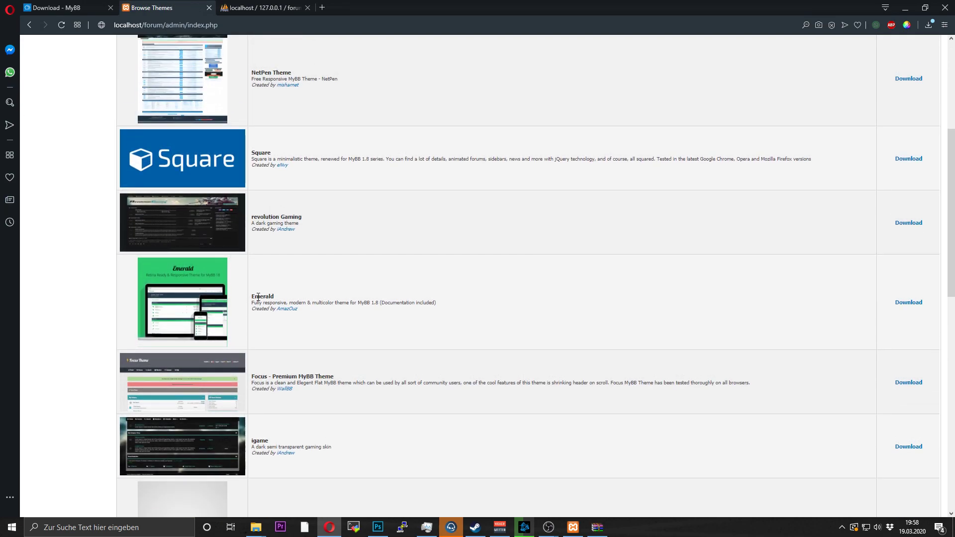
- Open the Emerald theme's download page in a new tab, then return to Browse Themes
{"action": "left_click", "coordinate": [909, 302]}
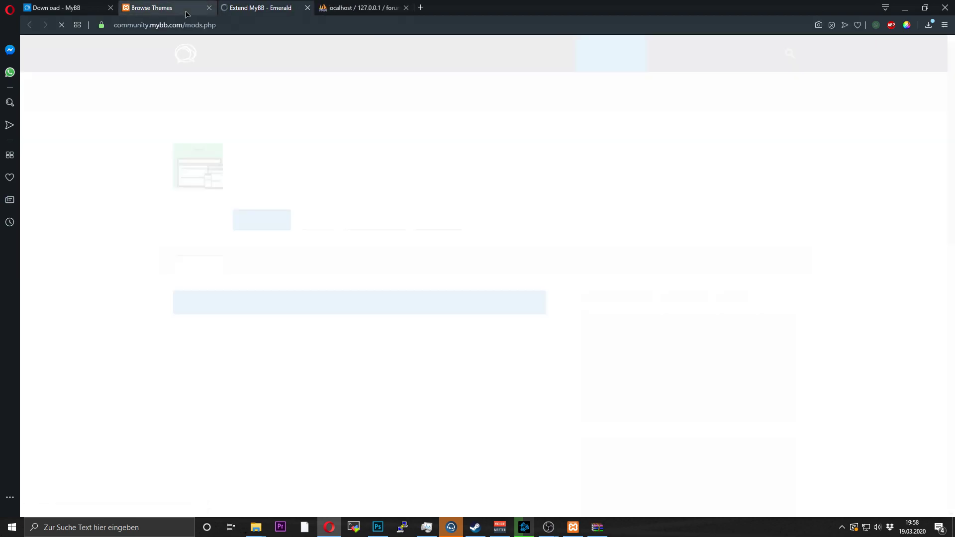
{"action": "scroll", "coordinate": [289, 179], "scroll_direction": "down", "scroll_amount": 4}
{"action": "scroll", "coordinate": [297, 279], "scroll_direction": "down", "scroll_amount": 2}
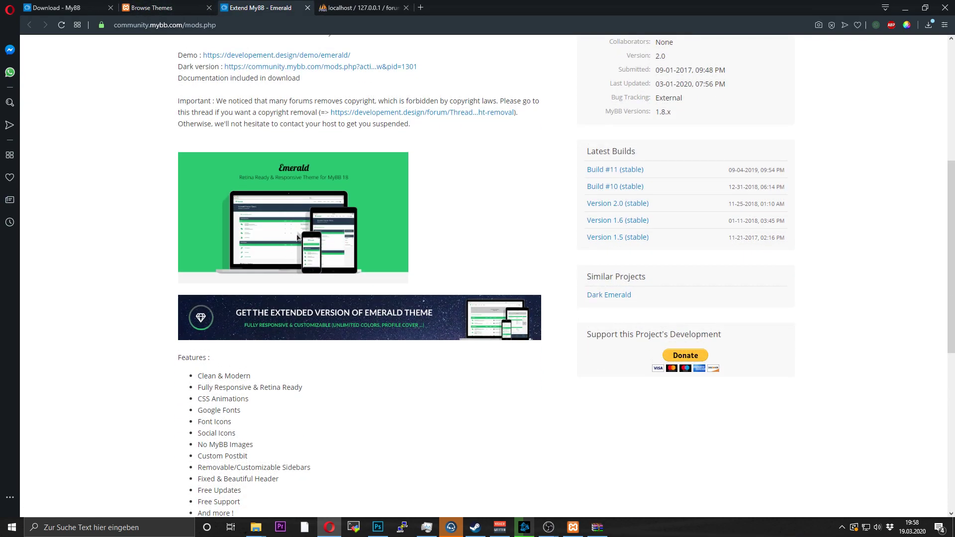
{"action": "scroll", "coordinate": [269, 252], "scroll_direction": "down", "scroll_amount": 8}
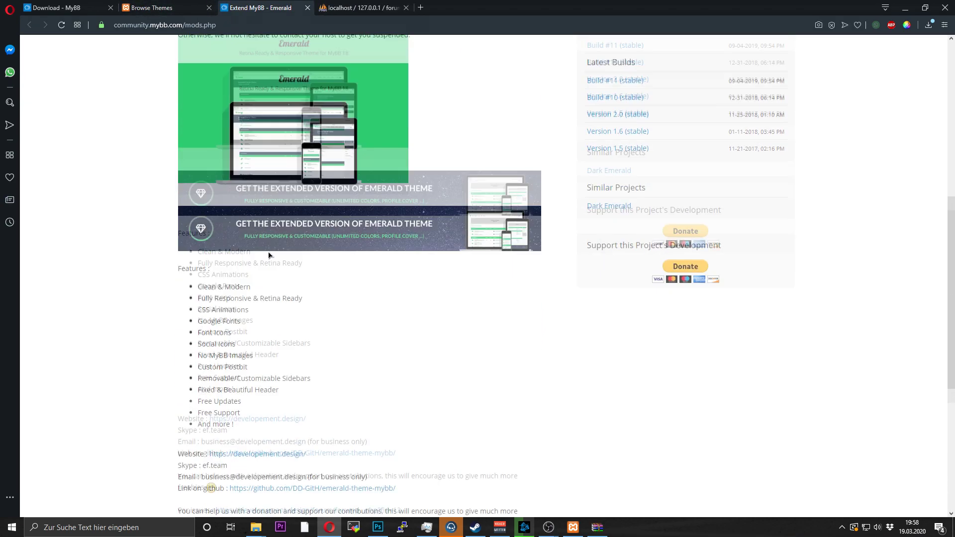
{"action": "scroll", "coordinate": [268, 252], "scroll_direction": "up", "scroll_amount": 12}
{"action": "left_click", "coordinate": [187, 7]}
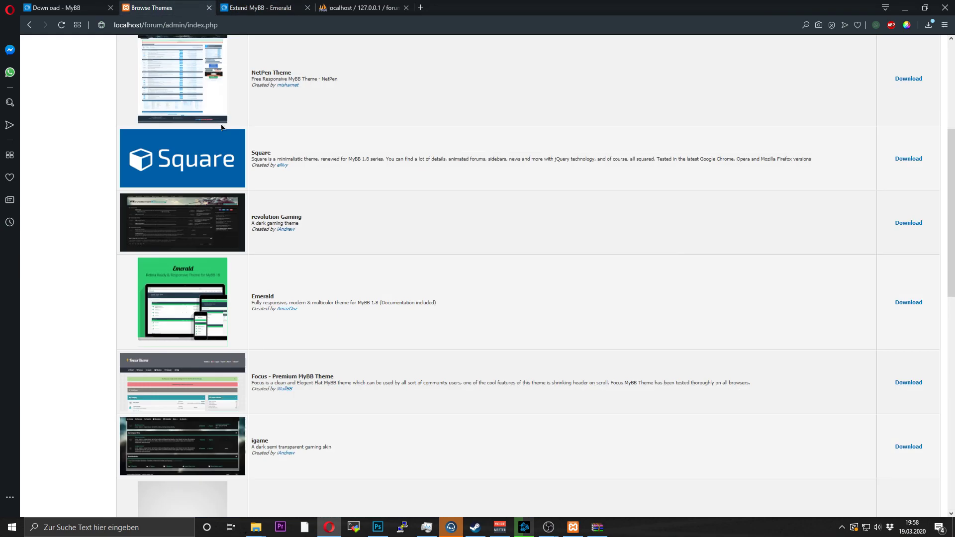
- View the Import a Theme page, then switch to the public forum's Search page
{"action": "scroll", "coordinate": [199, 248], "scroll_direction": "up", "scroll_amount": 5}
{"action": "left_click", "coordinate": [250, 114]}
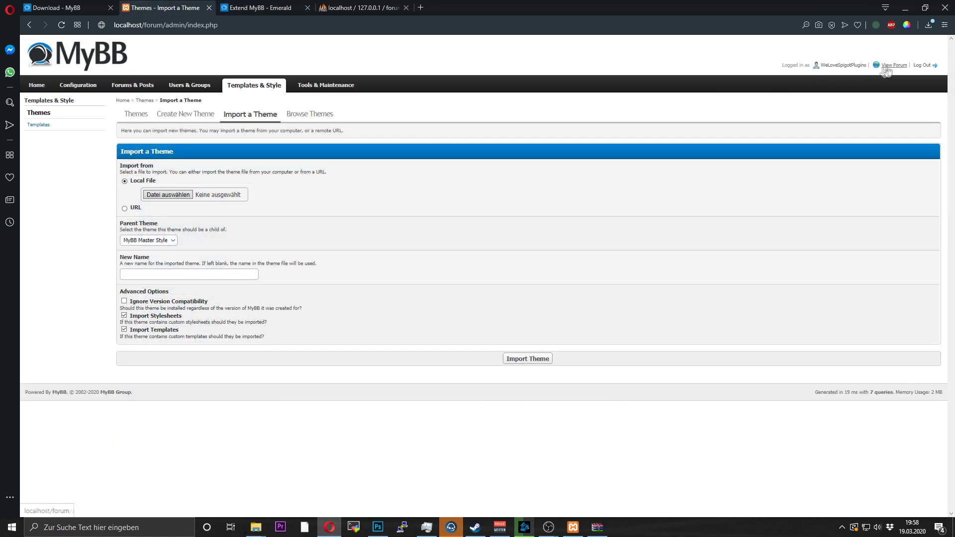
{"action": "left_click", "coordinate": [928, 66]}
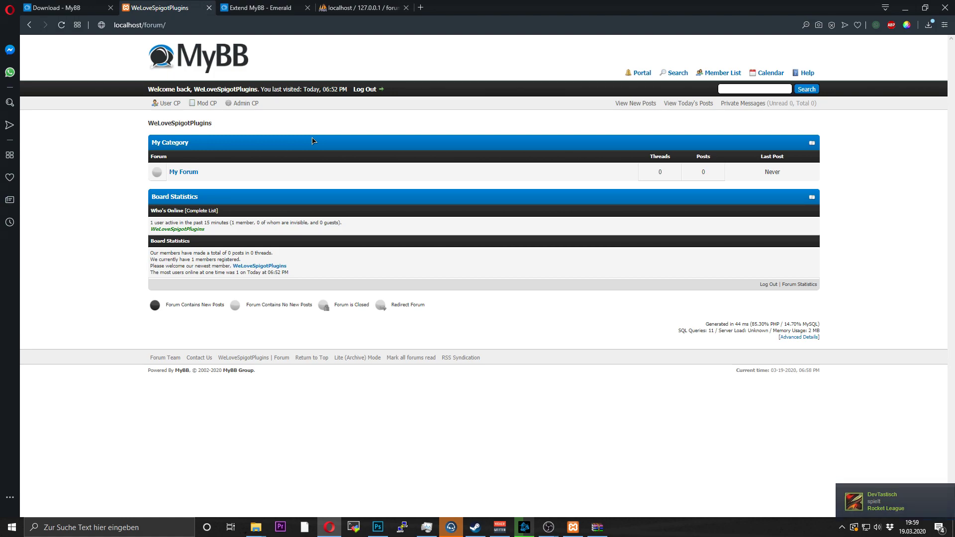
{"action": "left_click", "coordinate": [675, 73]}
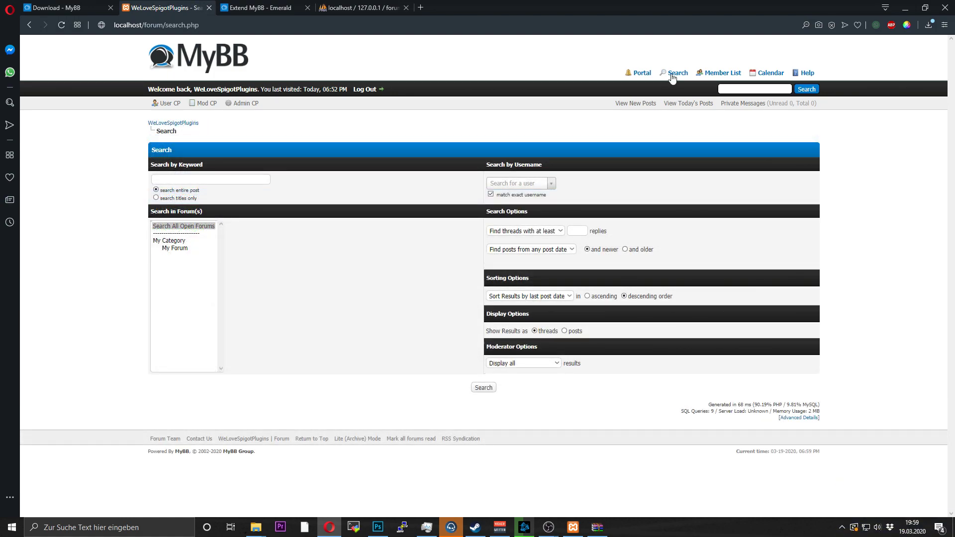